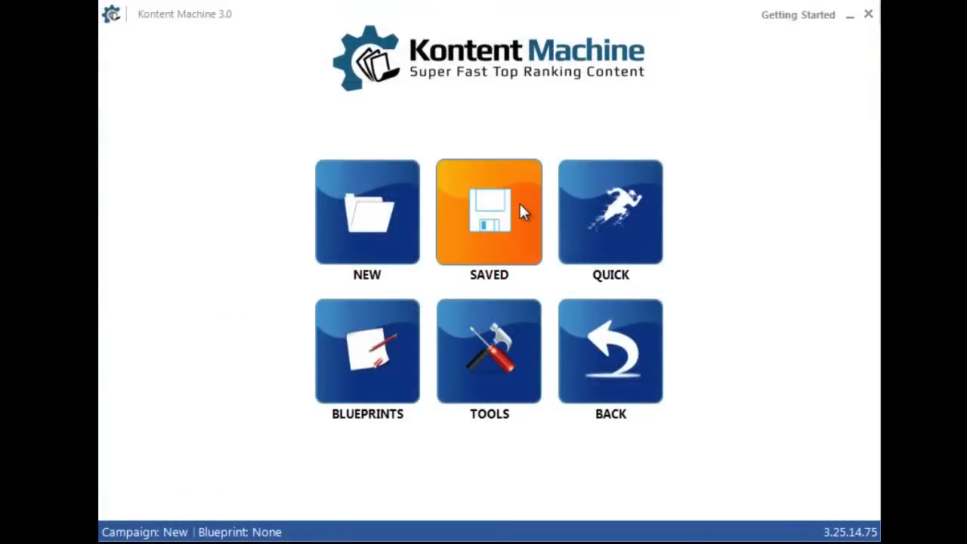
Step: Load the saved 'seo tools' campaign and open its main keyword's contextual link URLs
click(519, 201)
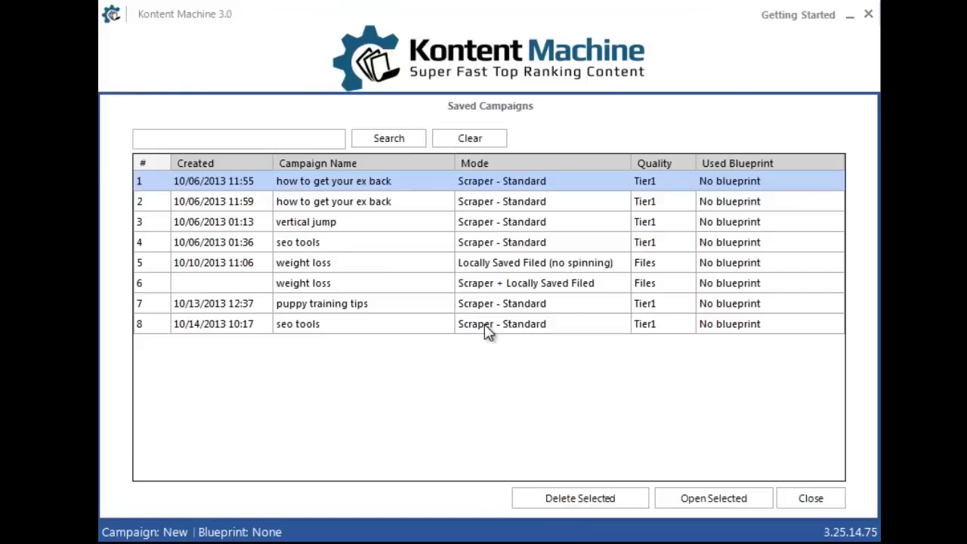
double_click(486, 325)
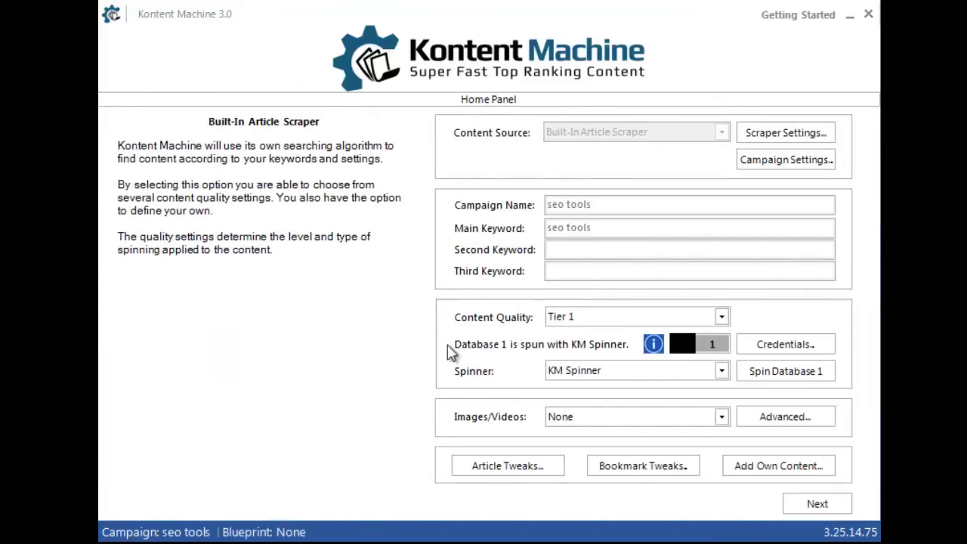
click(816, 504)
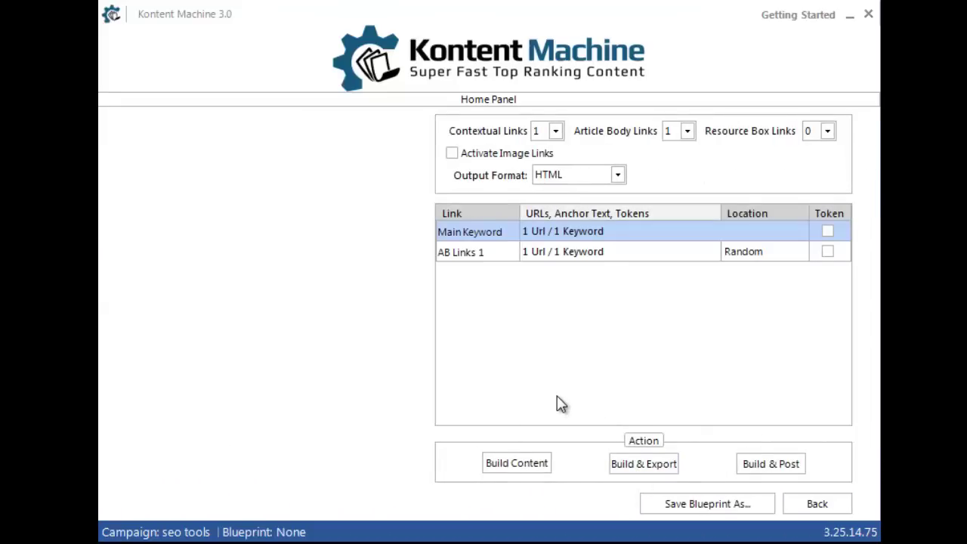
click(565, 236)
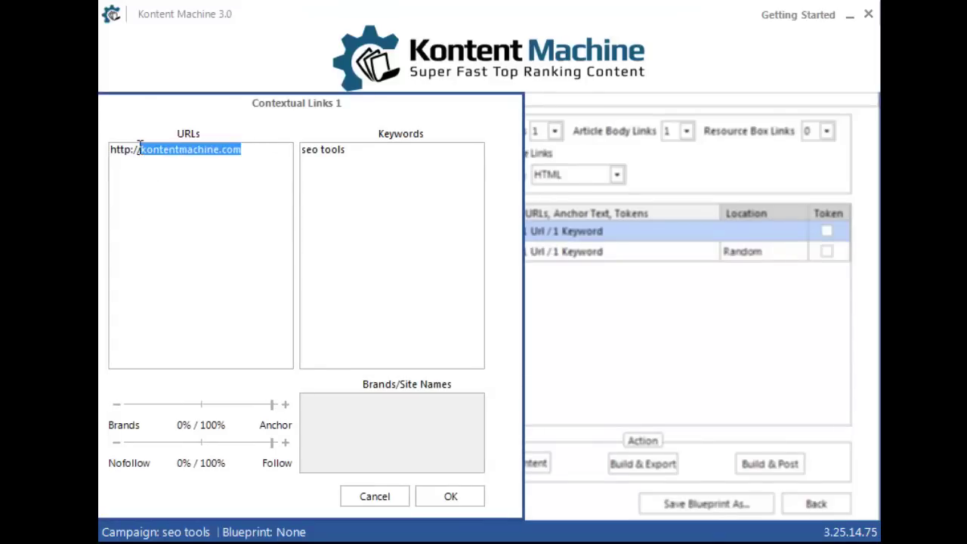
Step: Download the kontentmachine.com inner page URLs for the main keyword's contextual links
drag(266, 151, 109, 150)
click(254, 154)
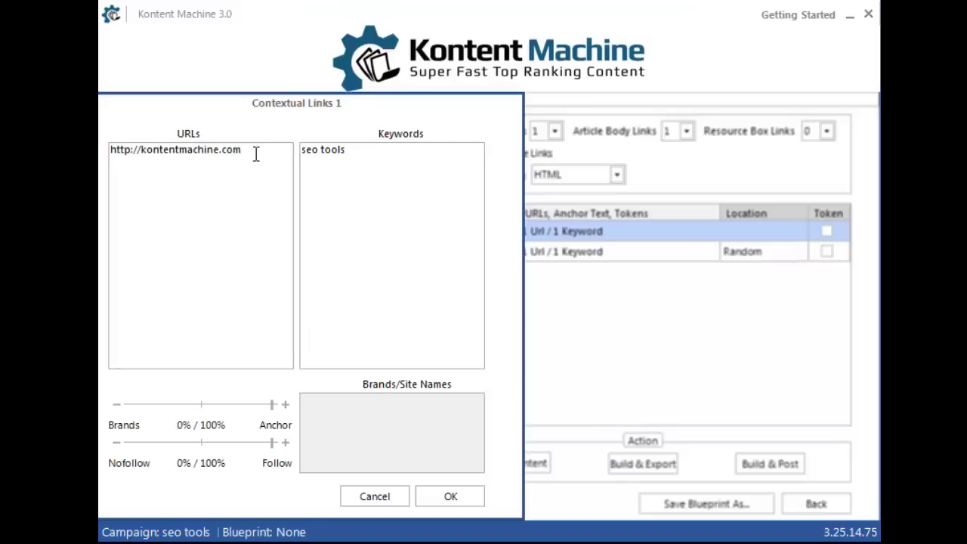
right_click(256, 154)
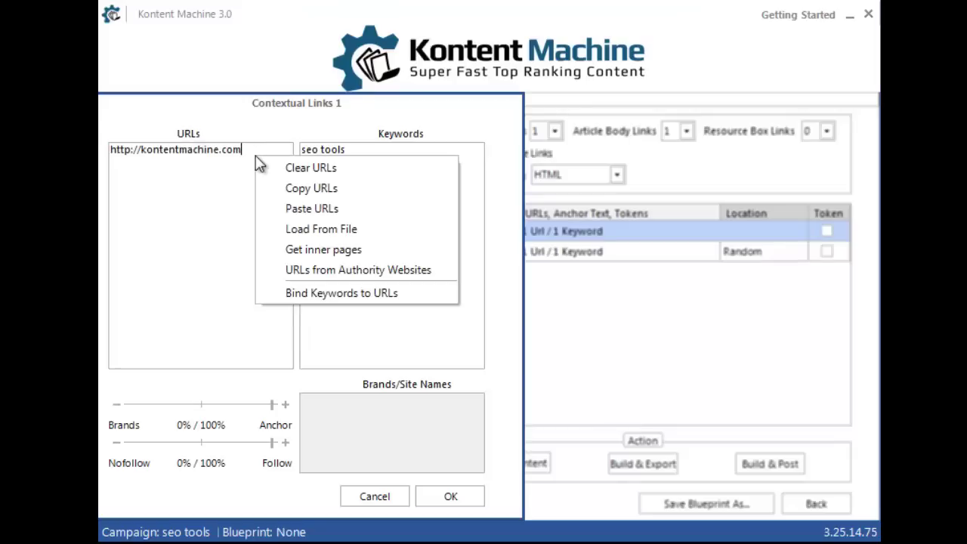
click(310, 250)
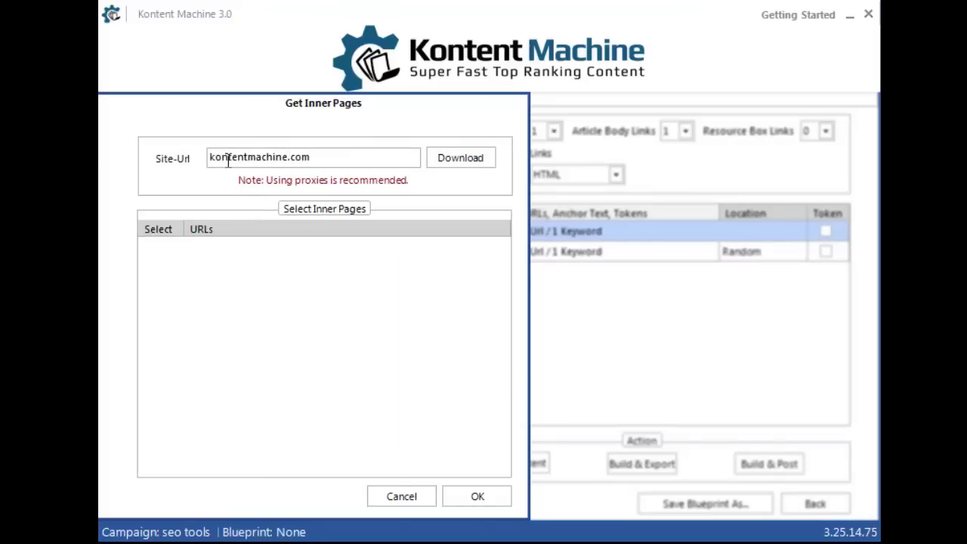
click(459, 155)
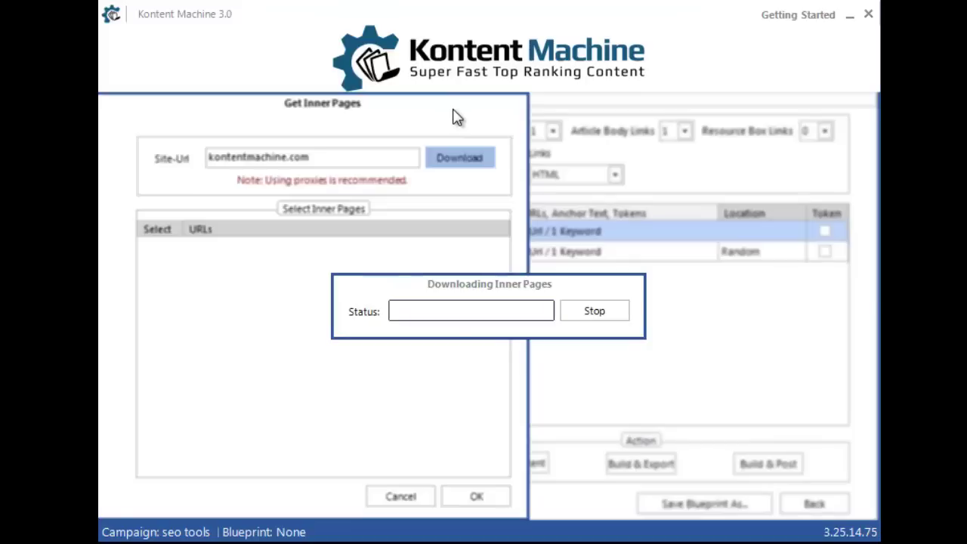
Step: Add five inner pages, including contact-us and getting-started, to the contextual URLs
drag(502, 248, 502, 314)
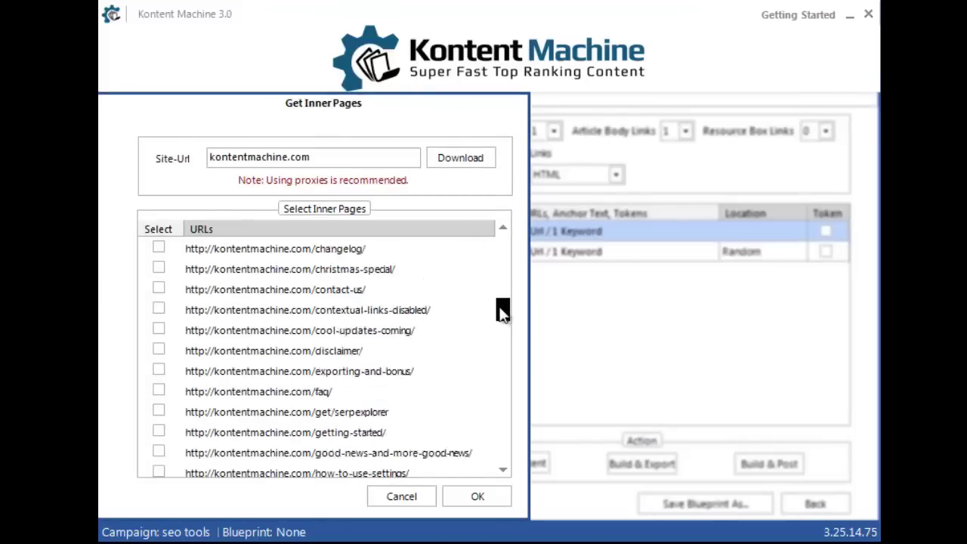
click(159, 289)
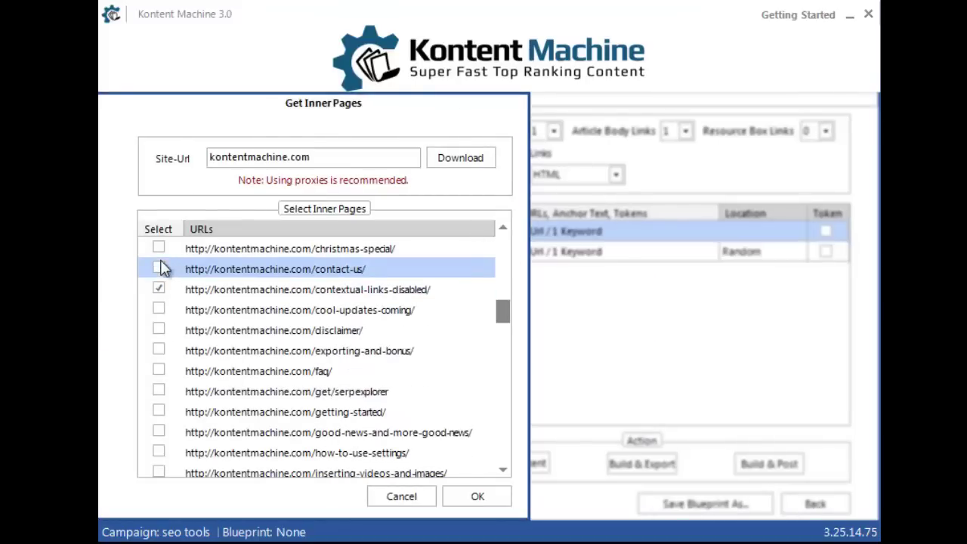
click(160, 268)
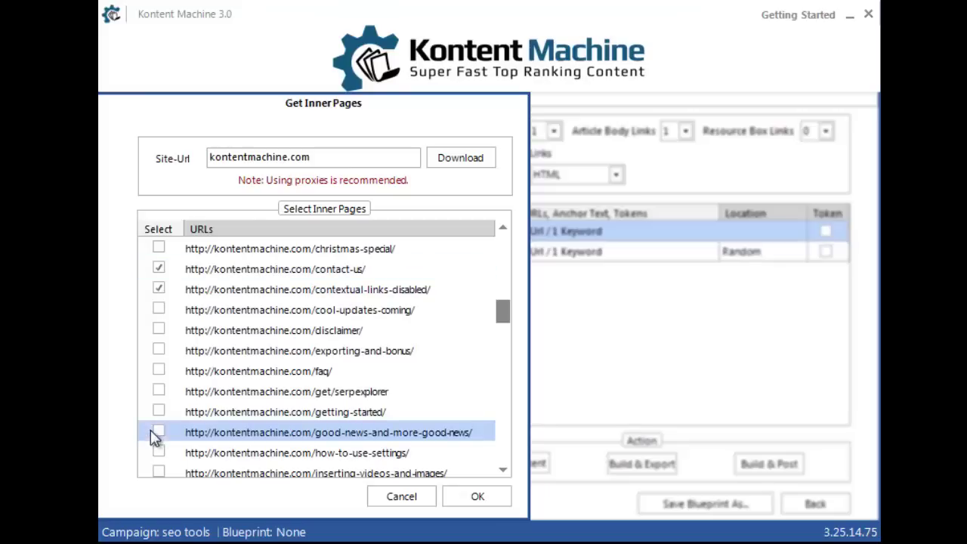
click(158, 411)
click(159, 432)
click(159, 451)
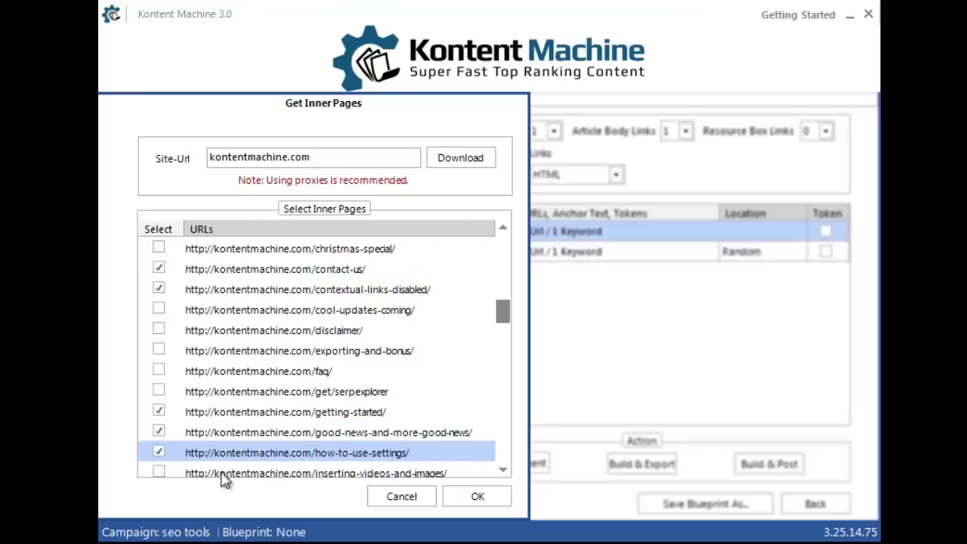
click(474, 496)
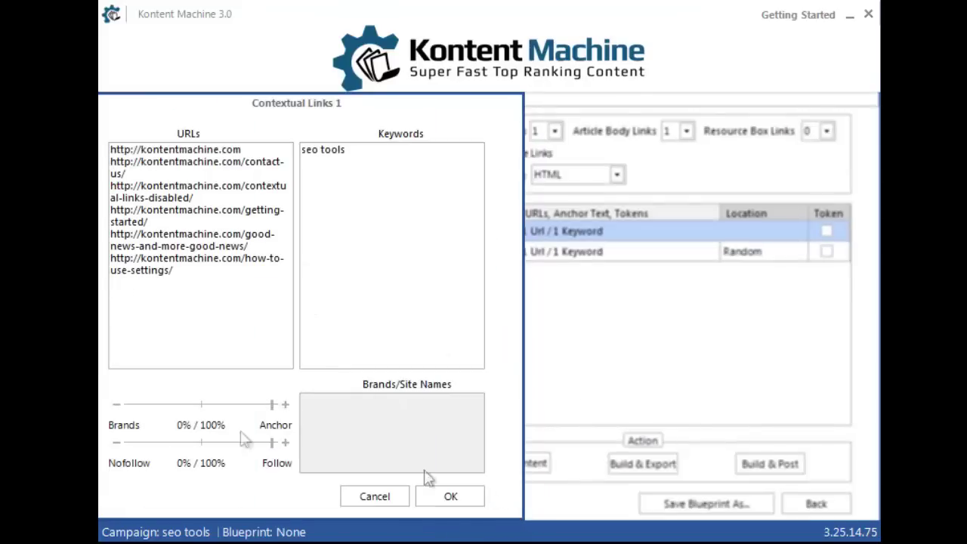
Step: Save the six contextual URLs and remove the old blog URL from the article body links
click(451, 498)
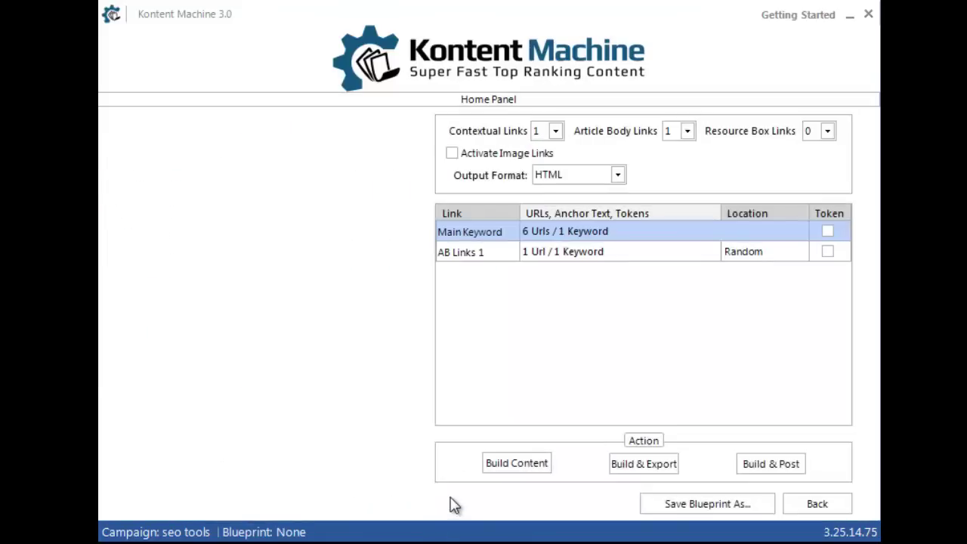
double_click(572, 257)
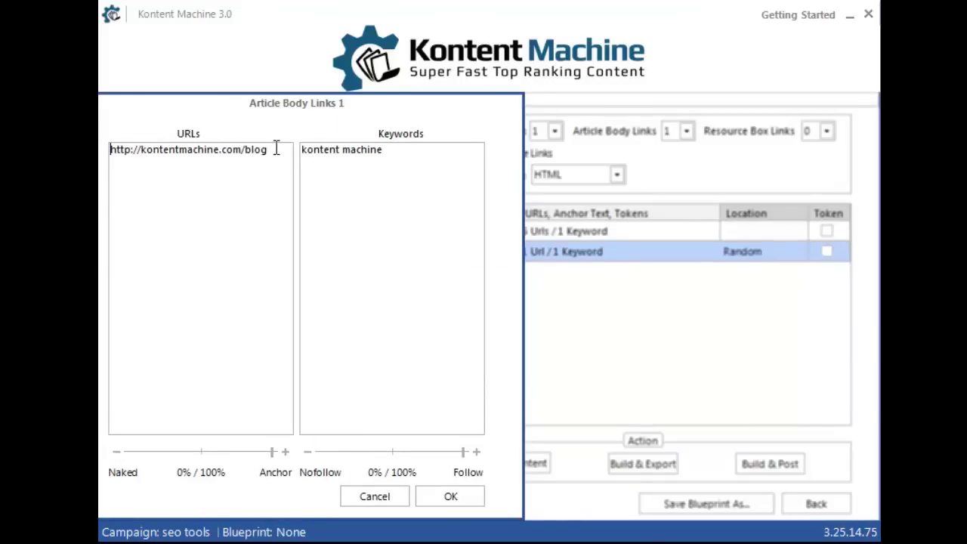
drag(276, 148, 110, 148)
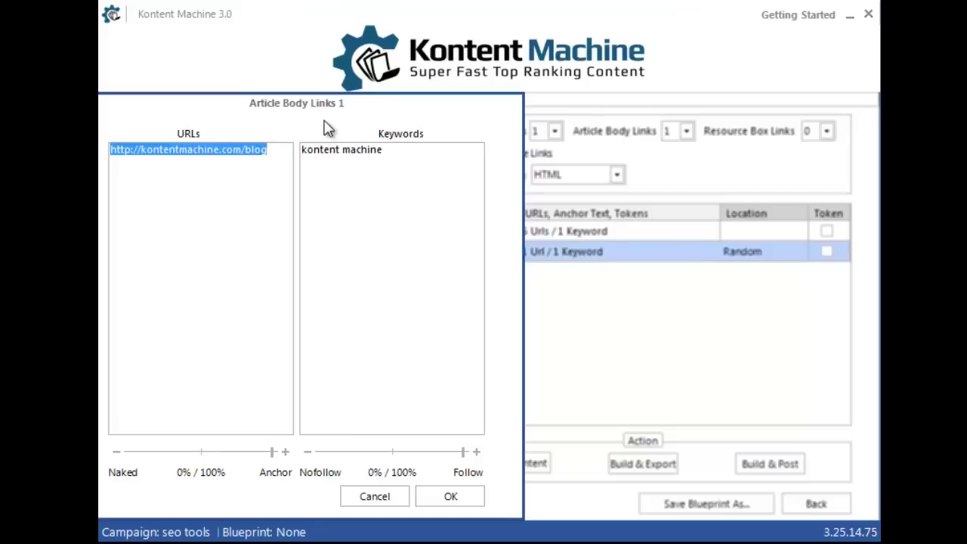
key(Delete)
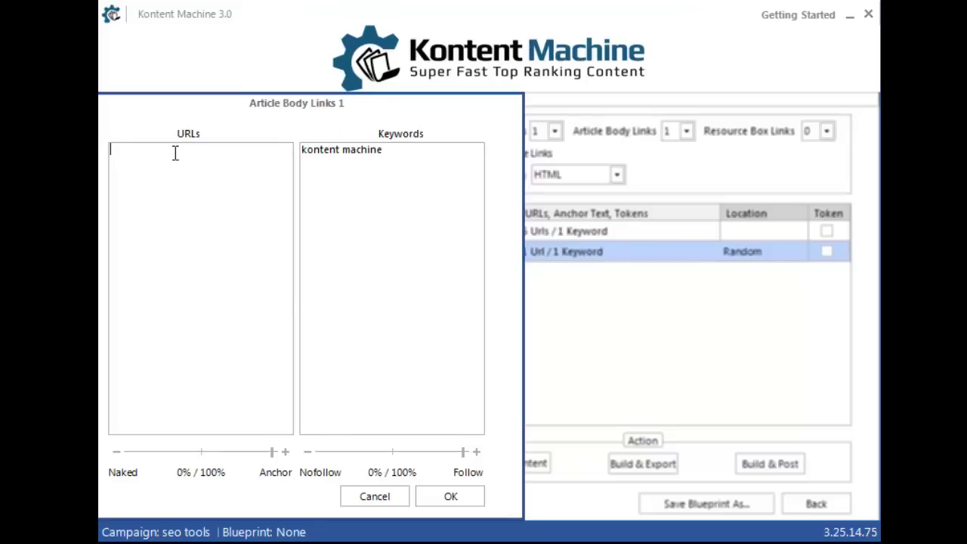
Step: Download authority-site URLs for 'seo' and add all of them to the body links
right_click(174, 153)
click(226, 268)
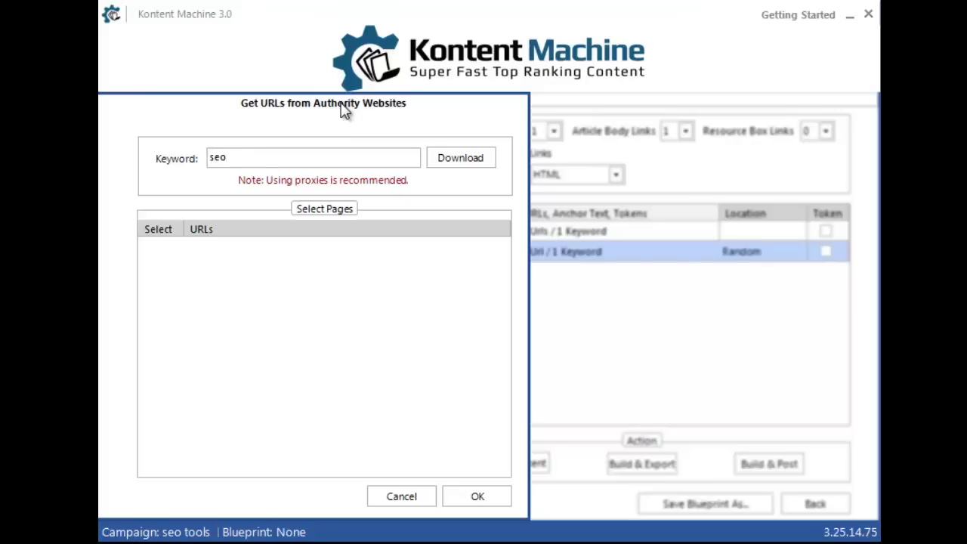
click(466, 158)
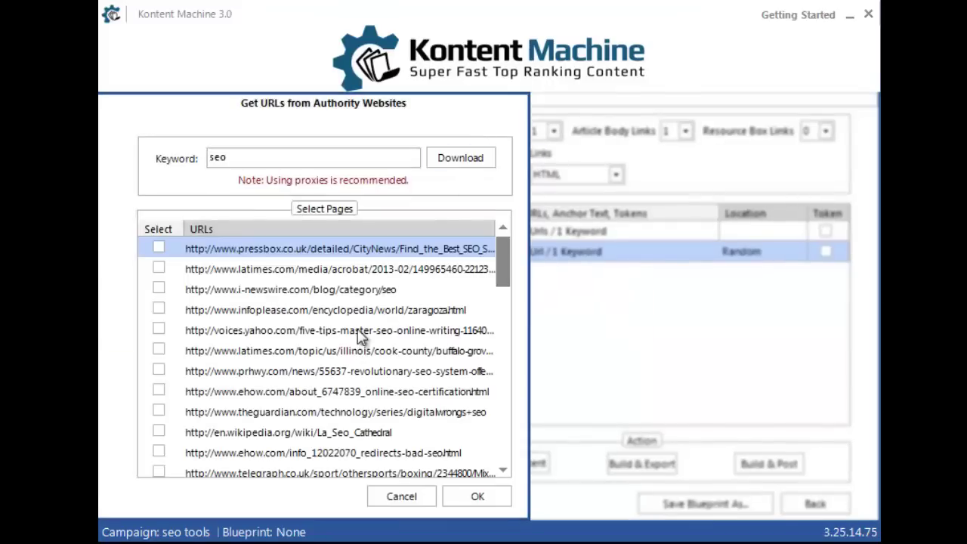
right_click(400, 310)
click(421, 316)
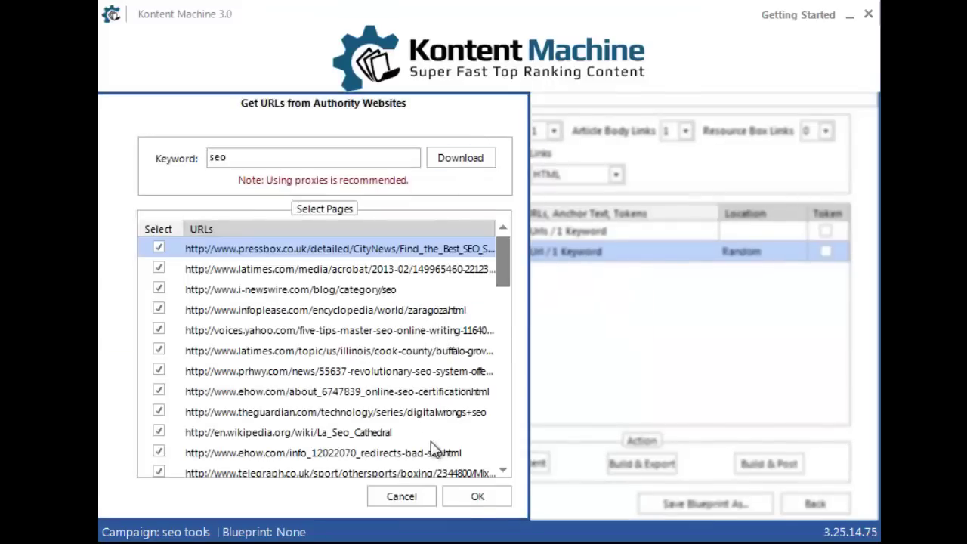
click(473, 502)
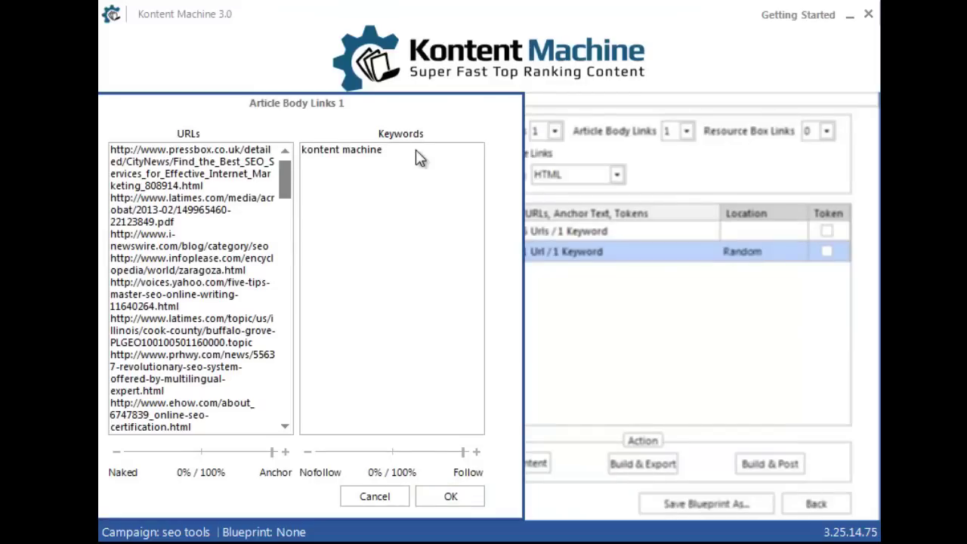
Step: Remove the 'kontent machine' keyword and fetch keyword suggestions for 'seo tools'
drag(399, 148, 301, 148)
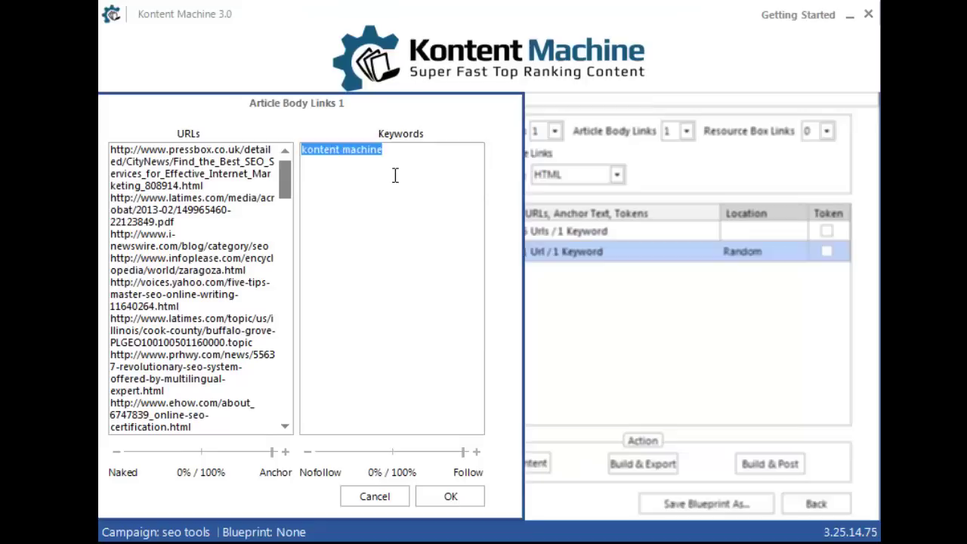
key(BackSpace)
right_click(352, 155)
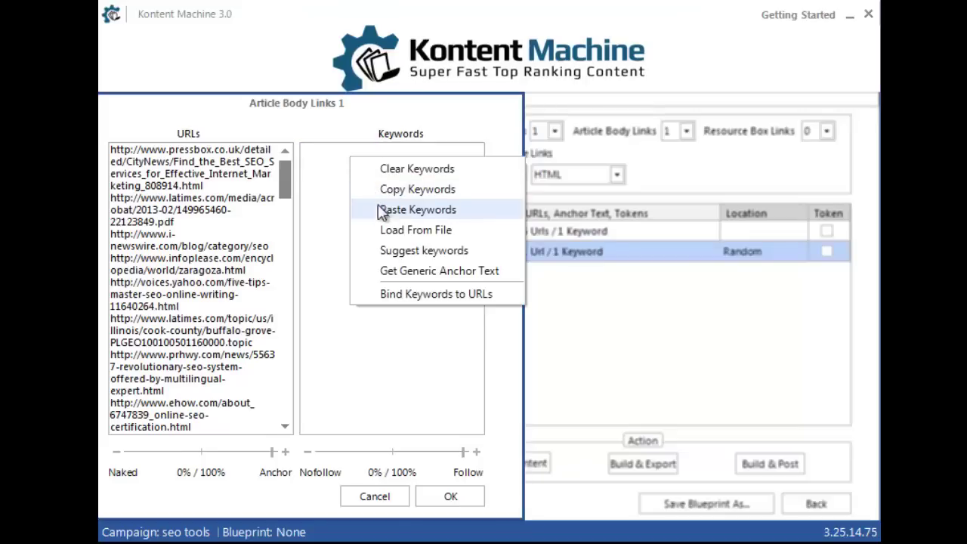
click(366, 244)
text(seo tools)
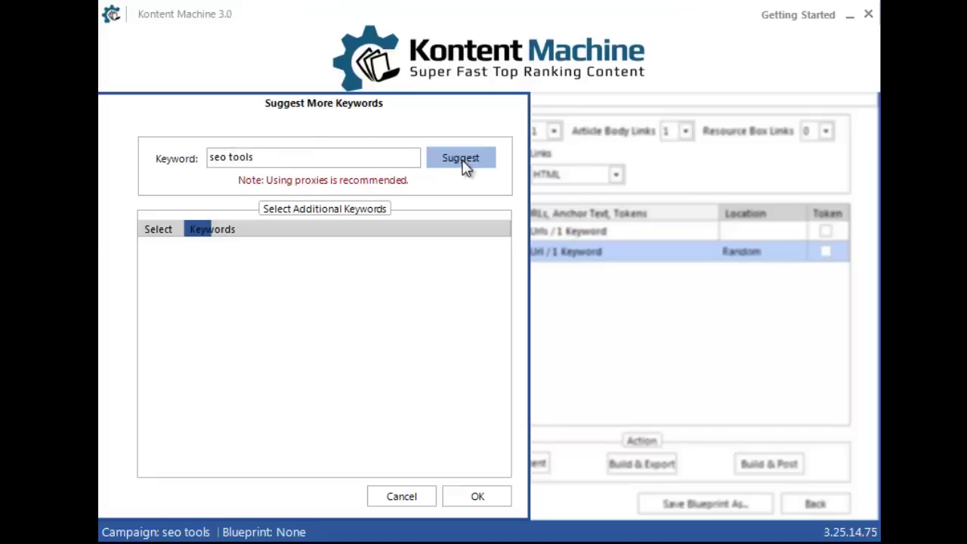
click(462, 163)
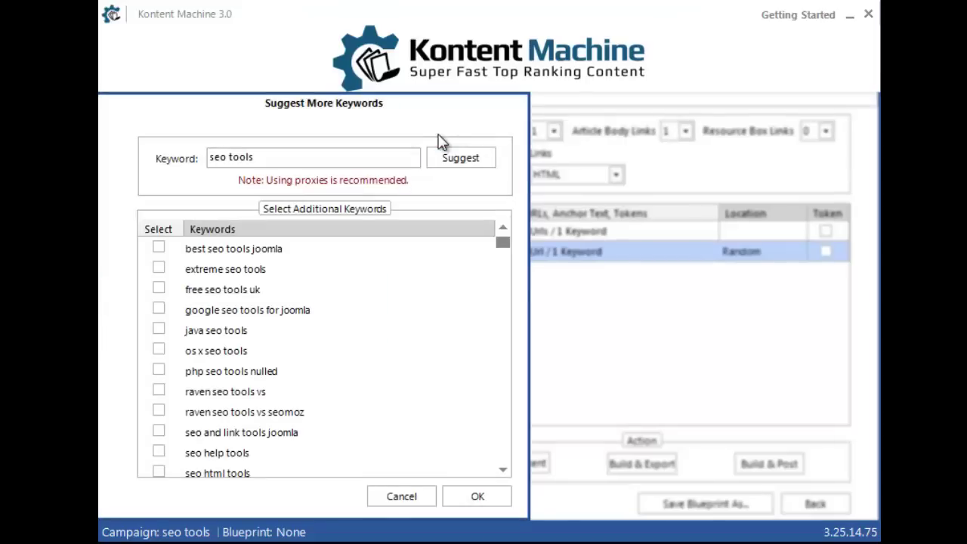
Step: Add every suggested keyword, leaving the body links at 51 URLs and 245 keywords
right_click(394, 305)
click(423, 317)
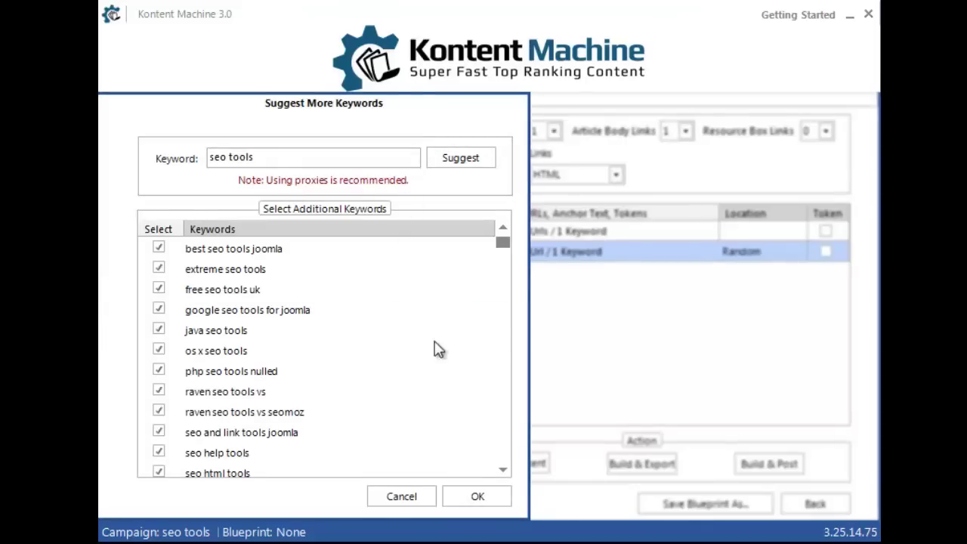
click(490, 502)
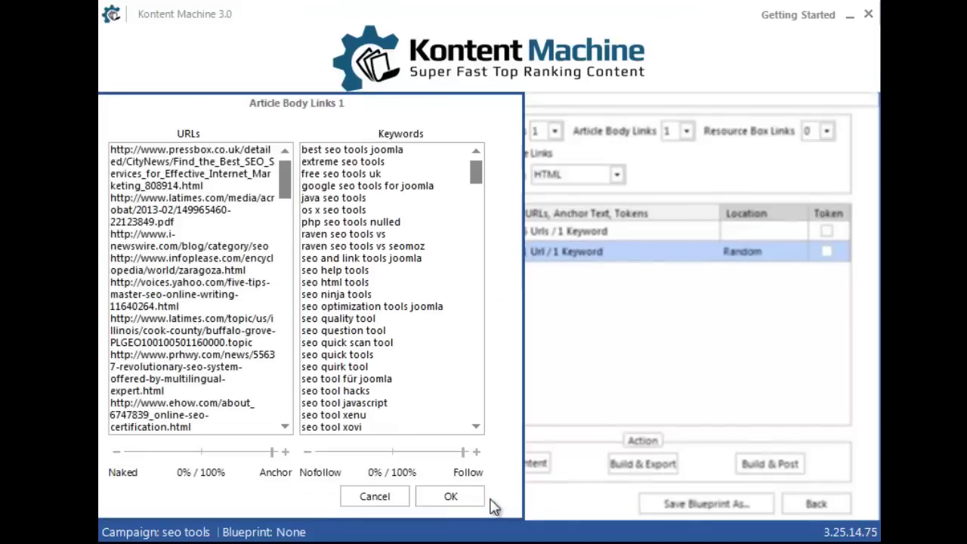
click(451, 507)
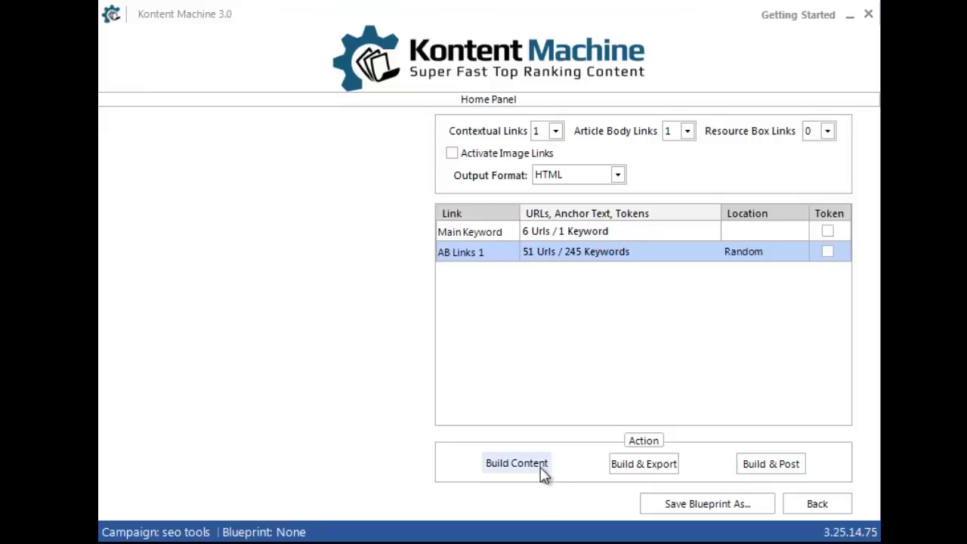
Step: Build the articles and preview two, showing links like 'seo tools raven' and 'seo tools india'
click(540, 468)
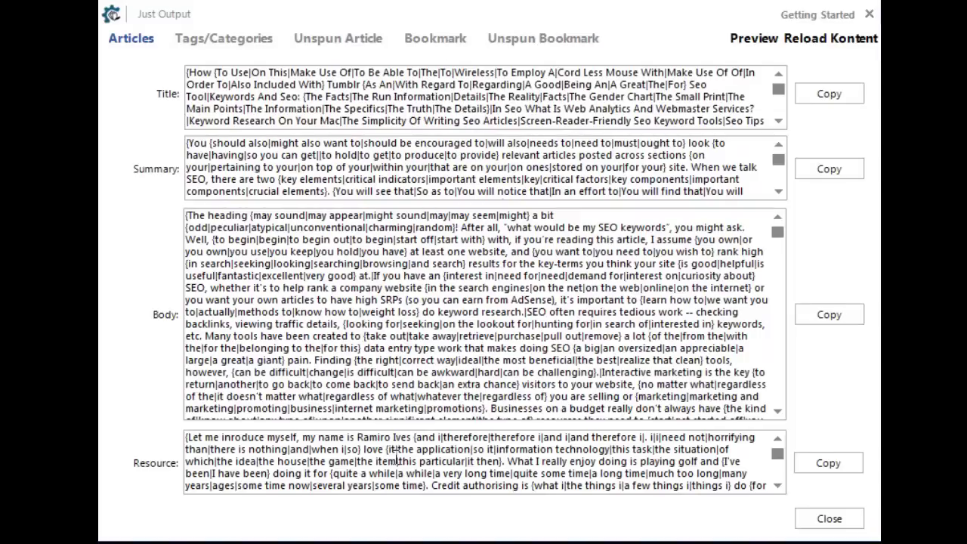
click(754, 38)
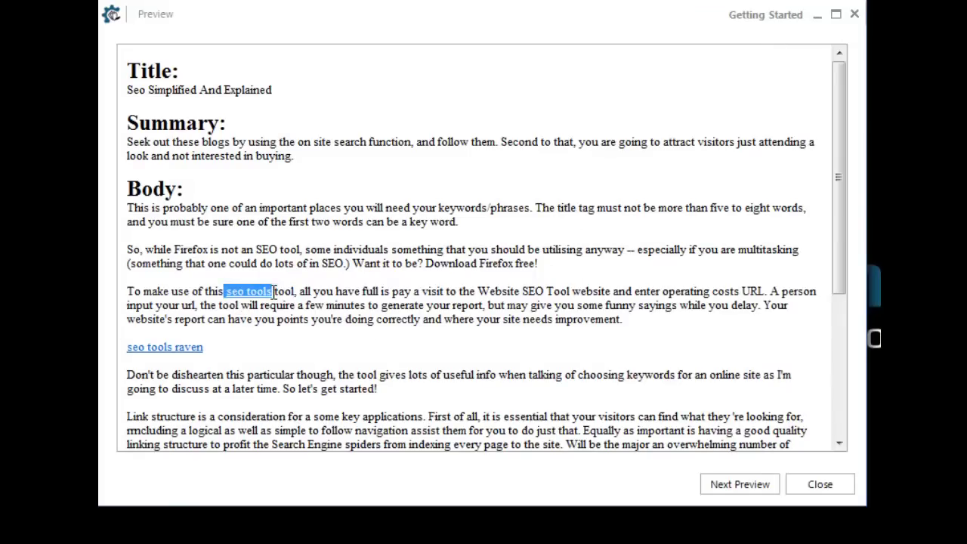
drag(223, 289, 295, 291)
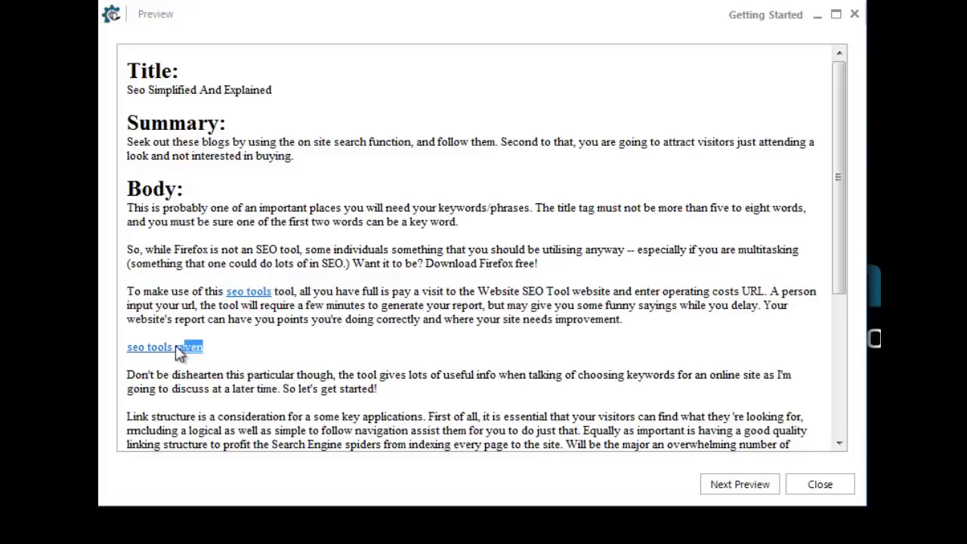
drag(240, 354, 128, 350)
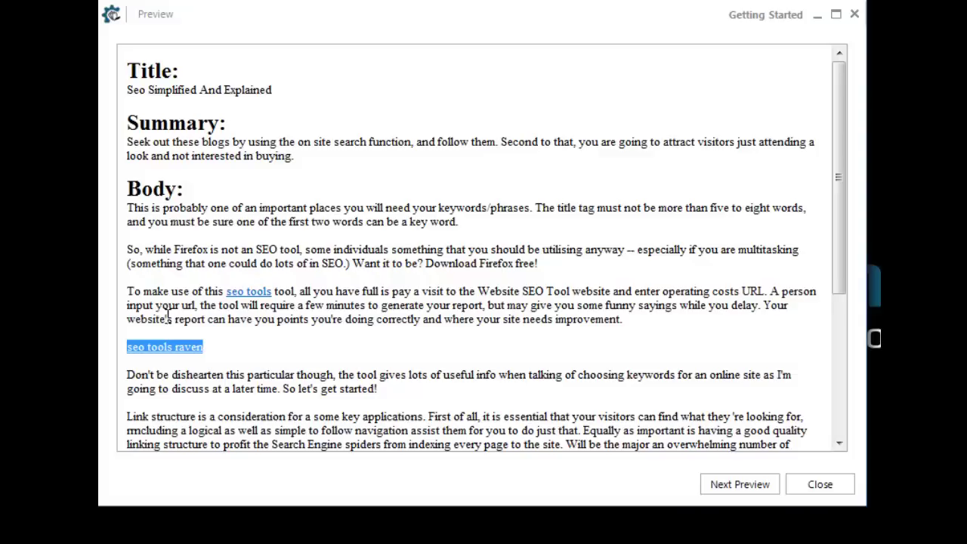
click(742, 490)
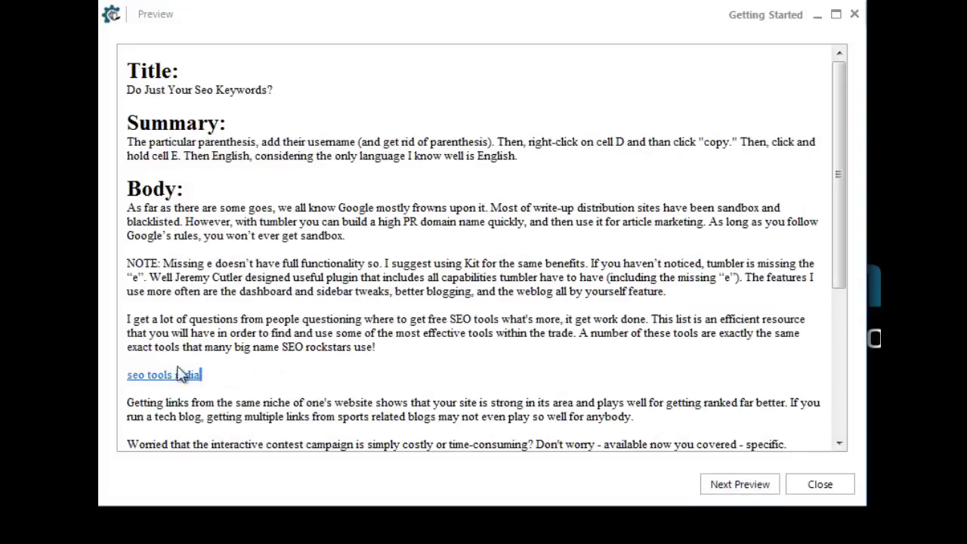
drag(201, 375, 139, 374)
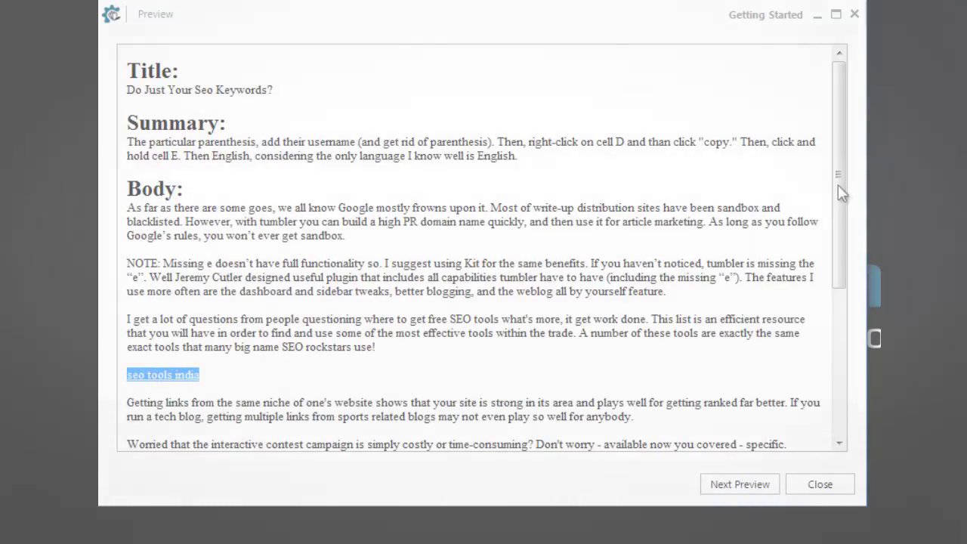